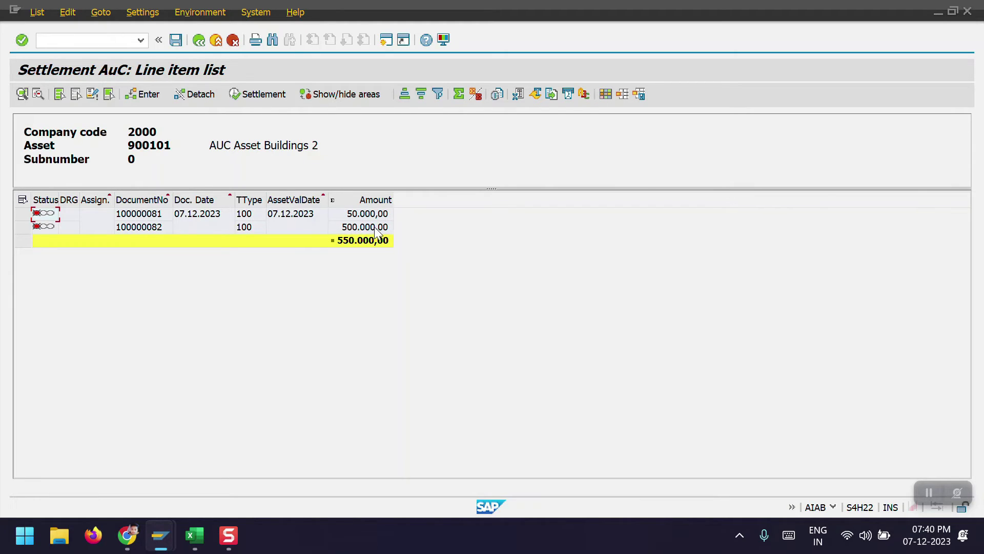
Select both line items of AuC asset 900101, totalling 550.000,00, for settlement rule entry.
{"action": "left_click", "coordinate": [59, 93]}
Add distribution rule 1 with category FXA, receiver asset 500008 (Building office - 5), 100%.
{"action": "left_click", "coordinate": [139, 94]}
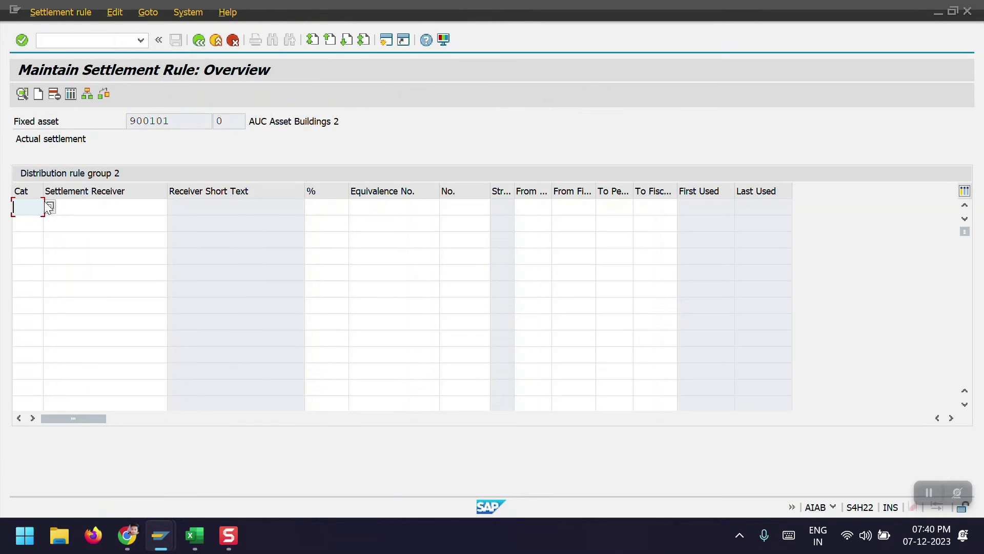
{"action": "left_click", "coordinate": [48, 207]}
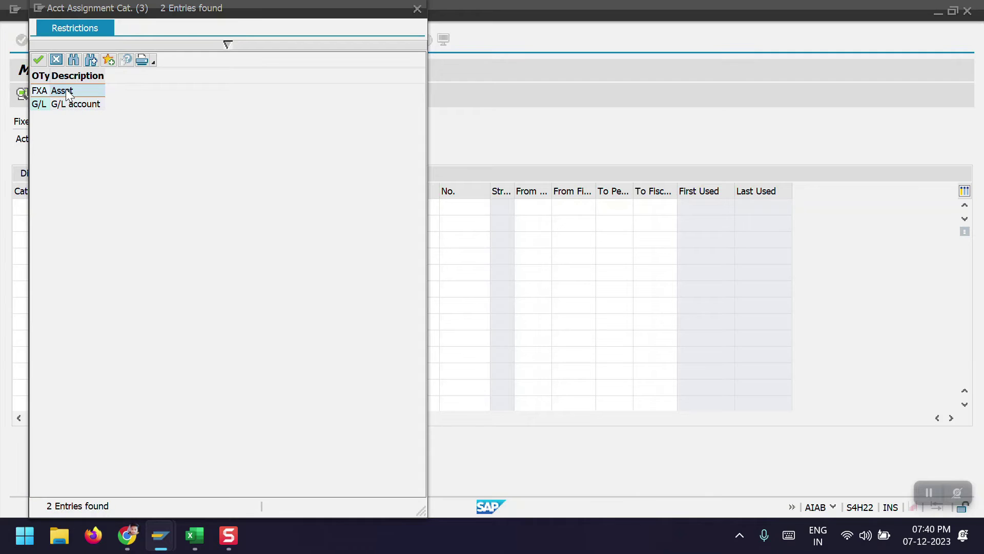
{"action": "double_click", "coordinate": [66, 90]}
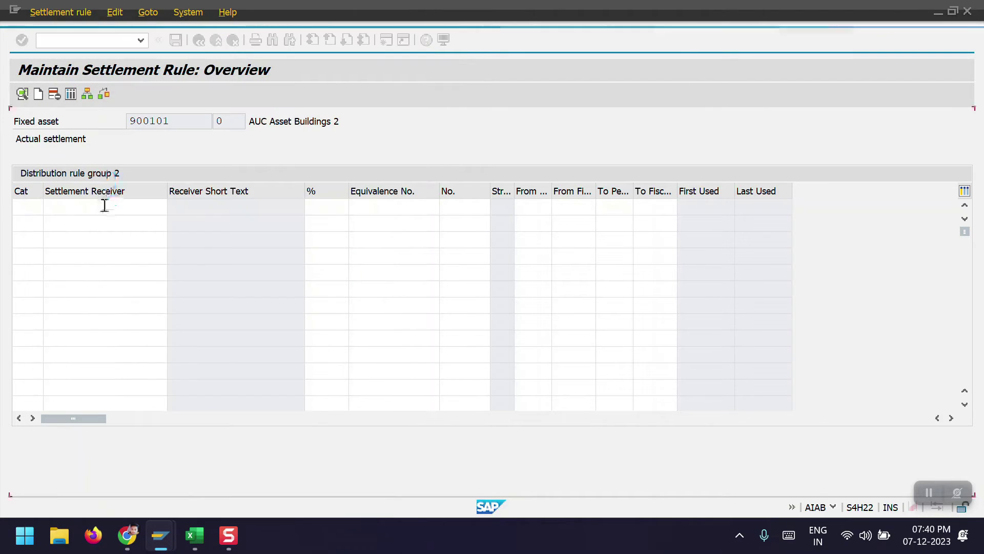
{"action": "left_click", "coordinate": [96, 211]}
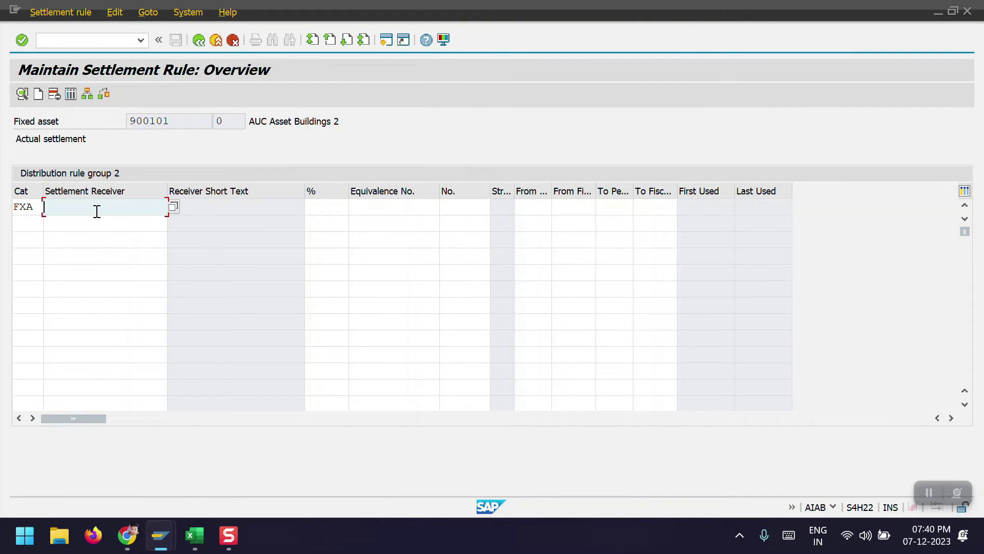
{"action": "type", "text": "500"}
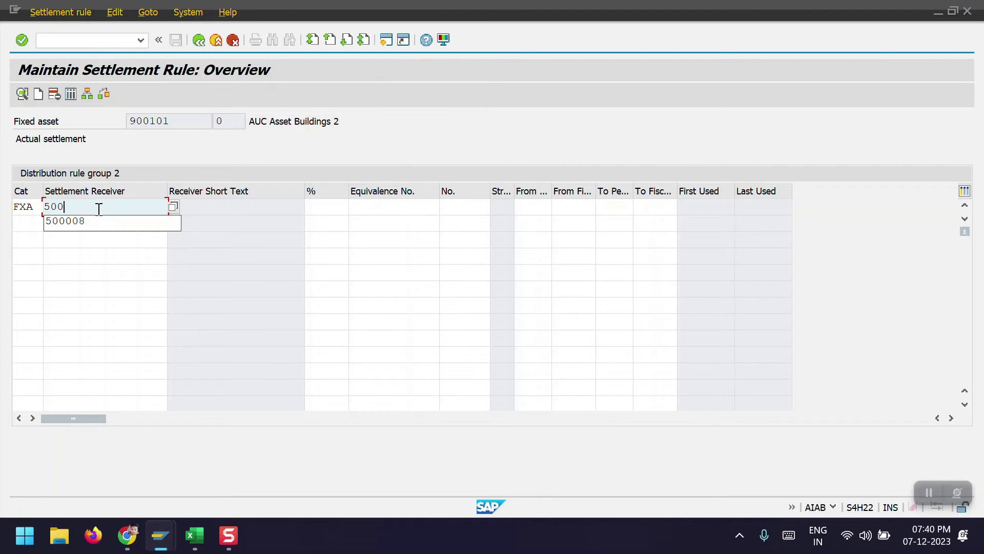
{"action": "type", "text": "008"}
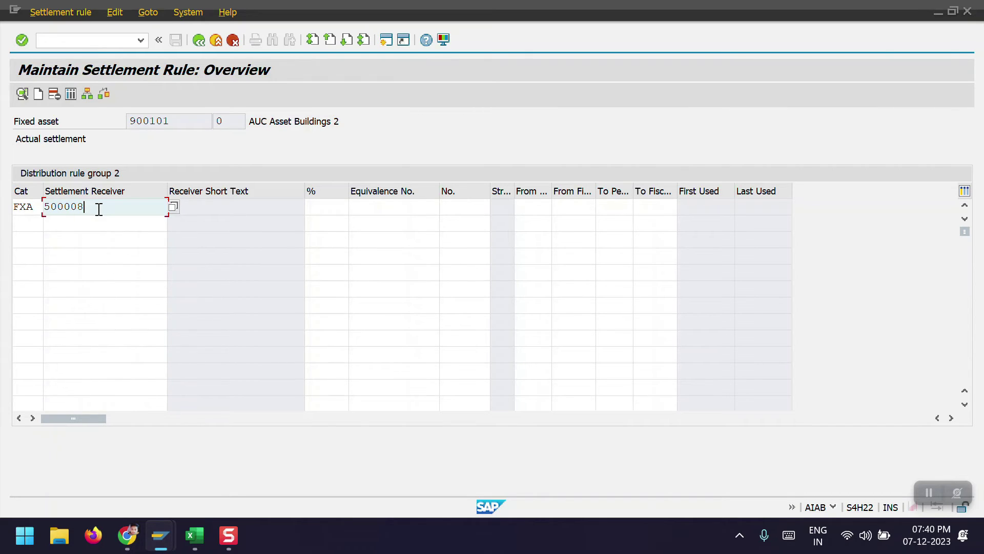
{"action": "left_click", "coordinate": [228, 205]}
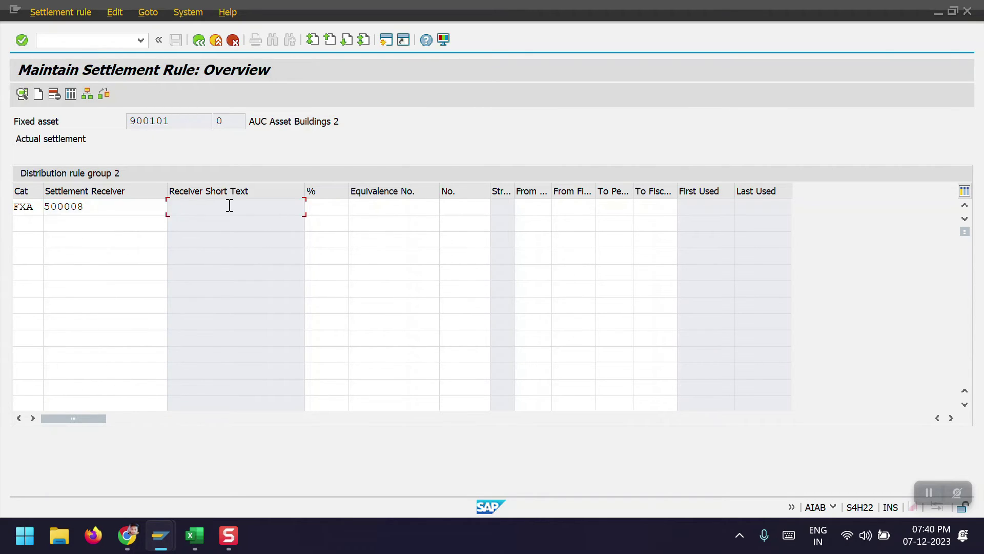
{"action": "left_click", "coordinate": [323, 208]}
{"action": "type", "text": "1000"}
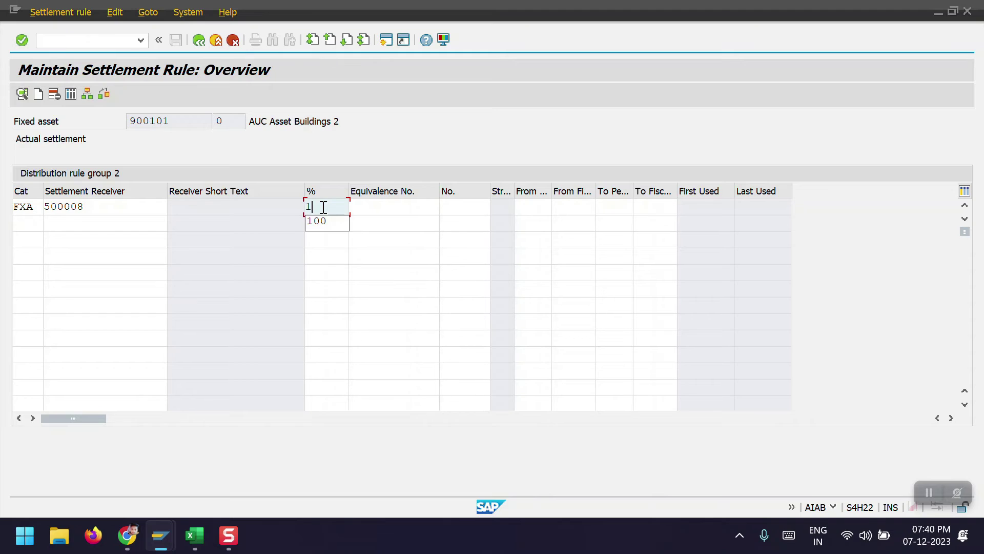
{"action": "key", "text": "BackSpace"}
{"action": "key", "text": "Return"}
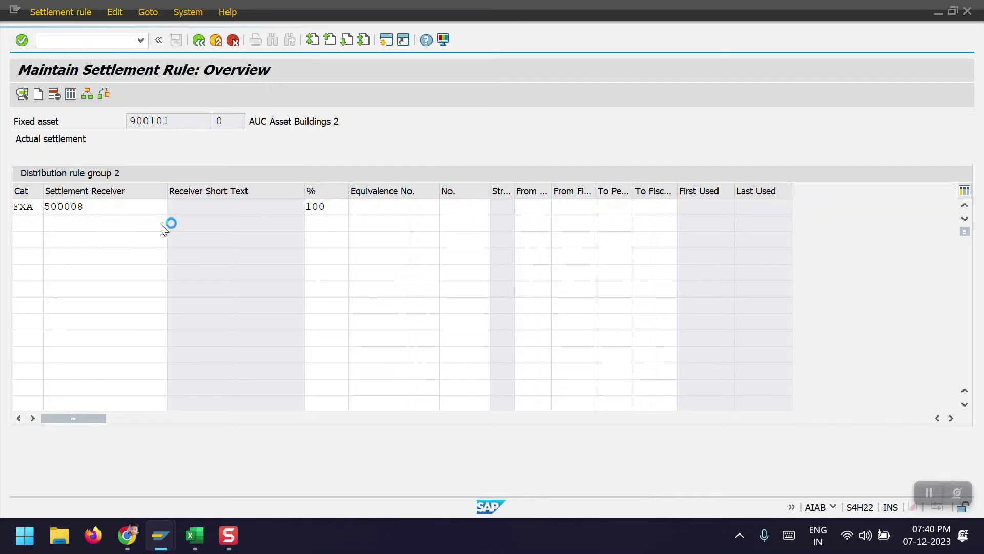
{"action": "key", "text": "Tab"}
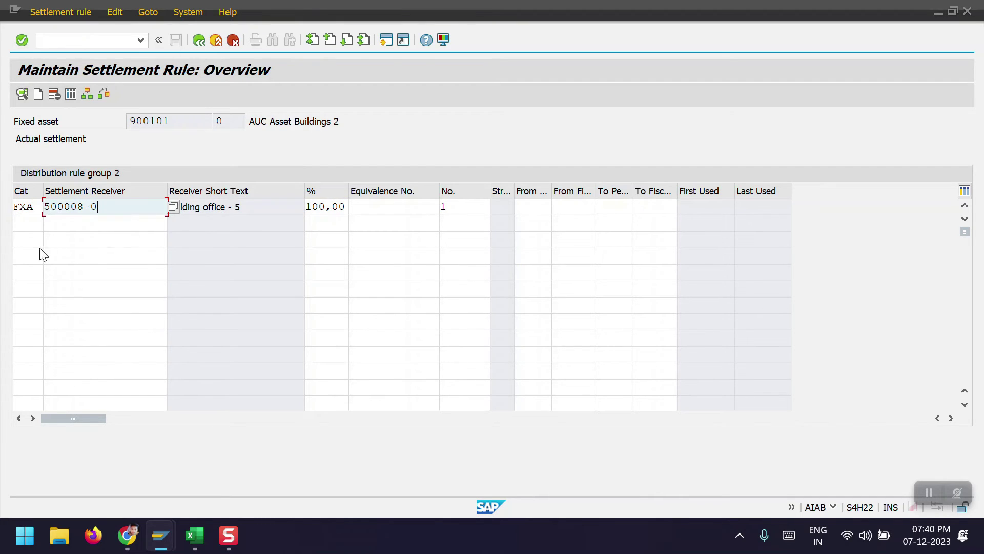
{"action": "triple_click", "coordinate": [244, 213]}
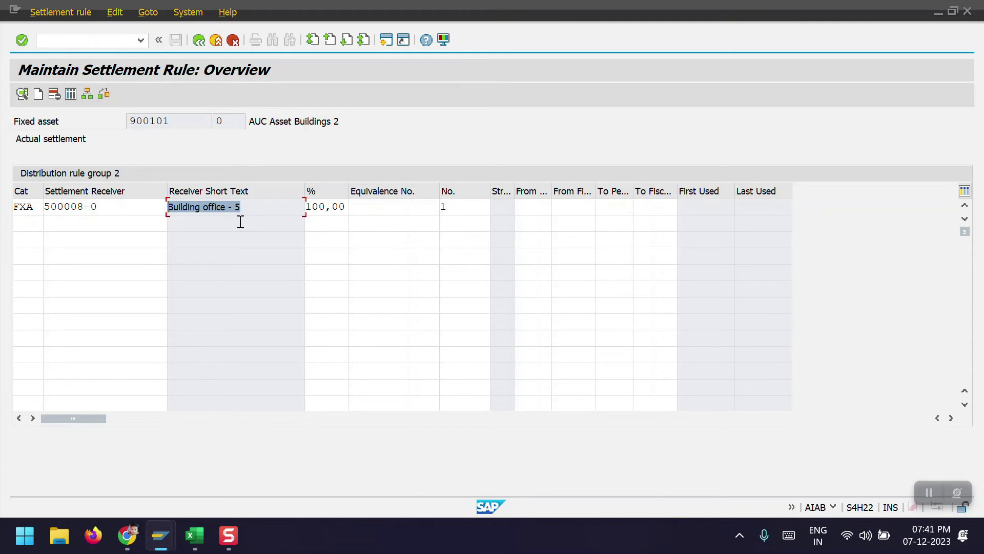
Save the distribution rules for both line items and exit to SAP Easy Access.
{"action": "left_click", "coordinate": [198, 41]}
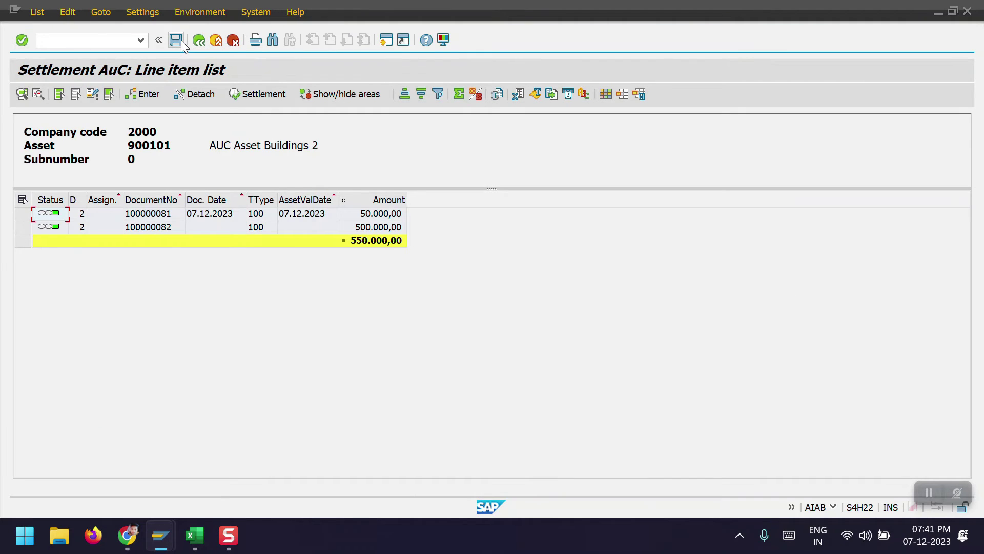
{"action": "left_click", "coordinate": [180, 40]}
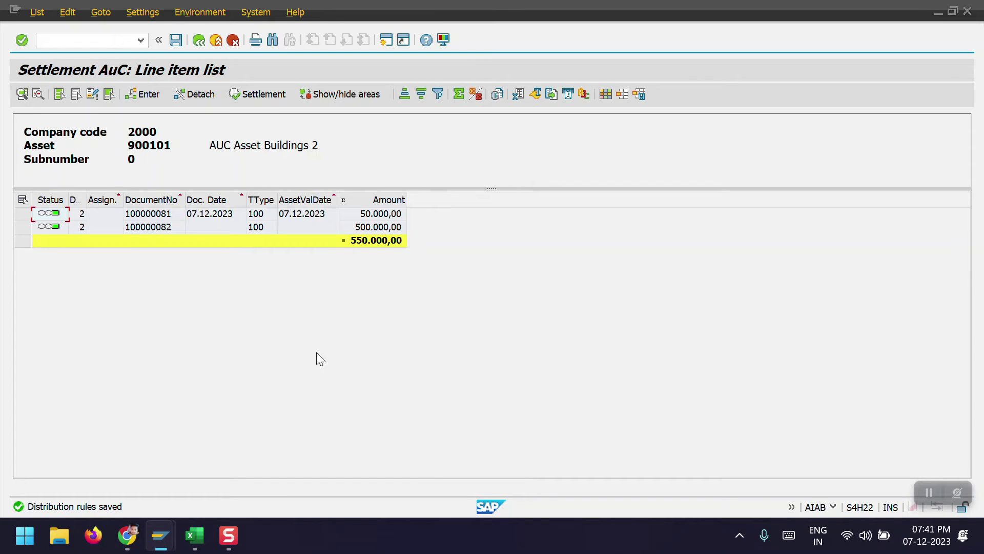
{"action": "left_click", "coordinate": [388, 42]}
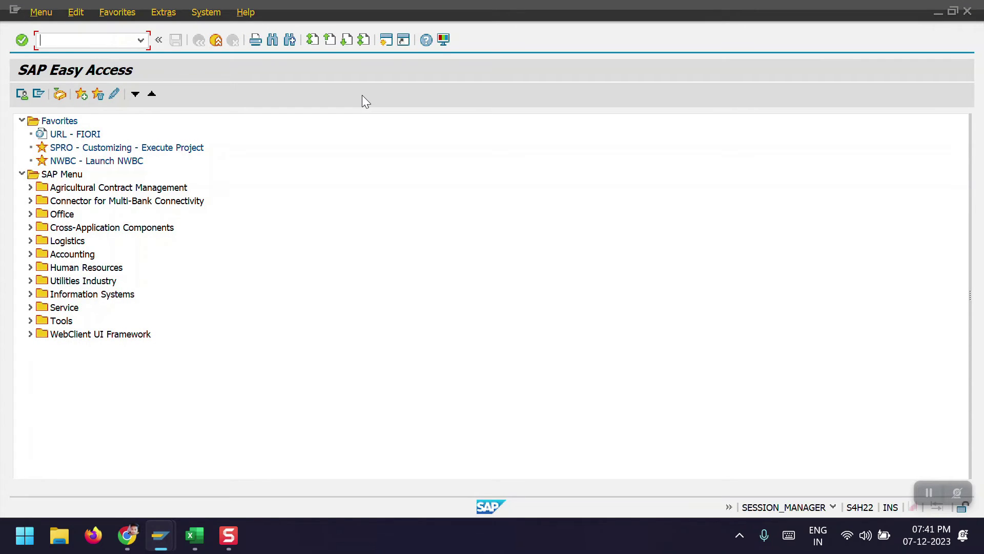
Bring up the AuC Settlement screen for asset 900101, company code 2000, test run on.
{"action": "type", "text": "AS01"}
{"action": "key", "text": "Return"}
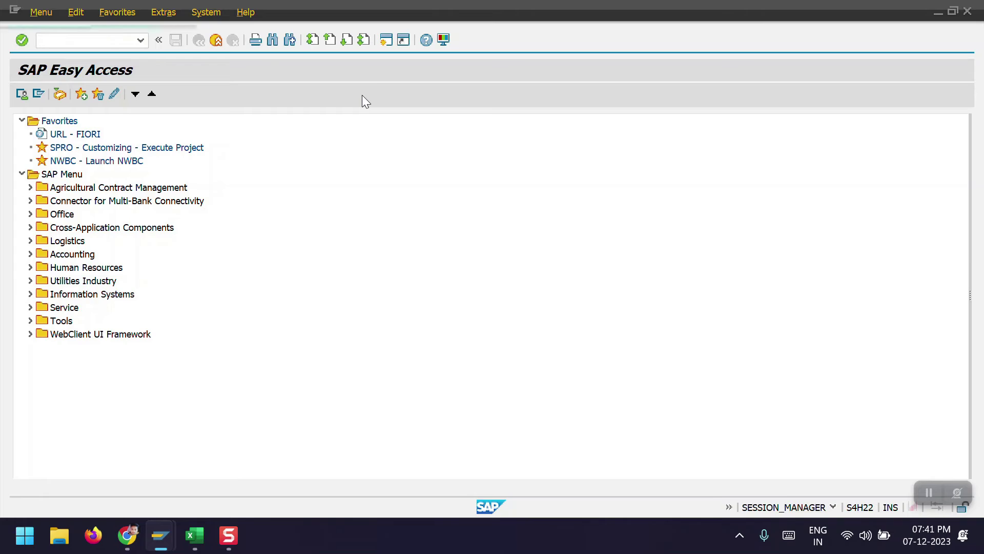
{"action": "key", "text": "F5"}
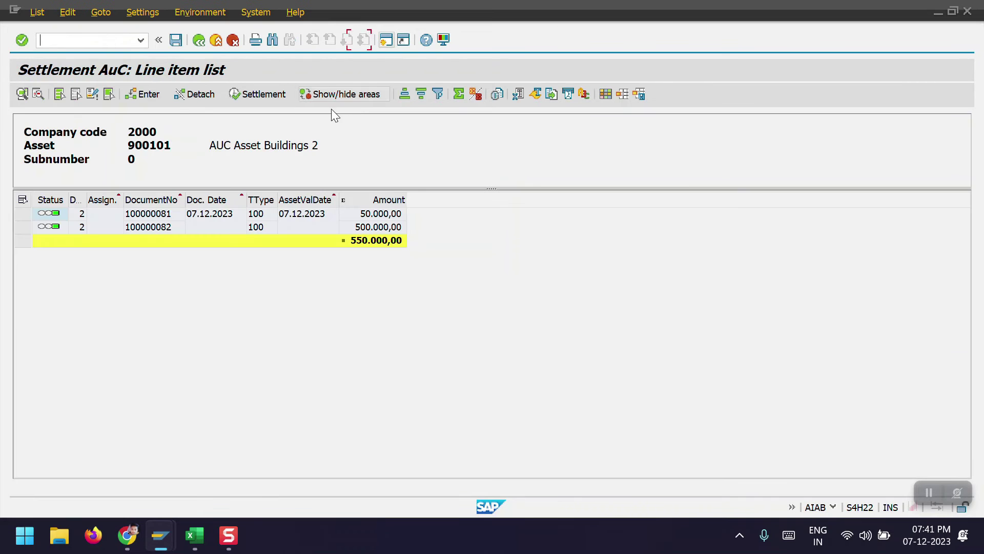
{"action": "left_click", "coordinate": [200, 42]}
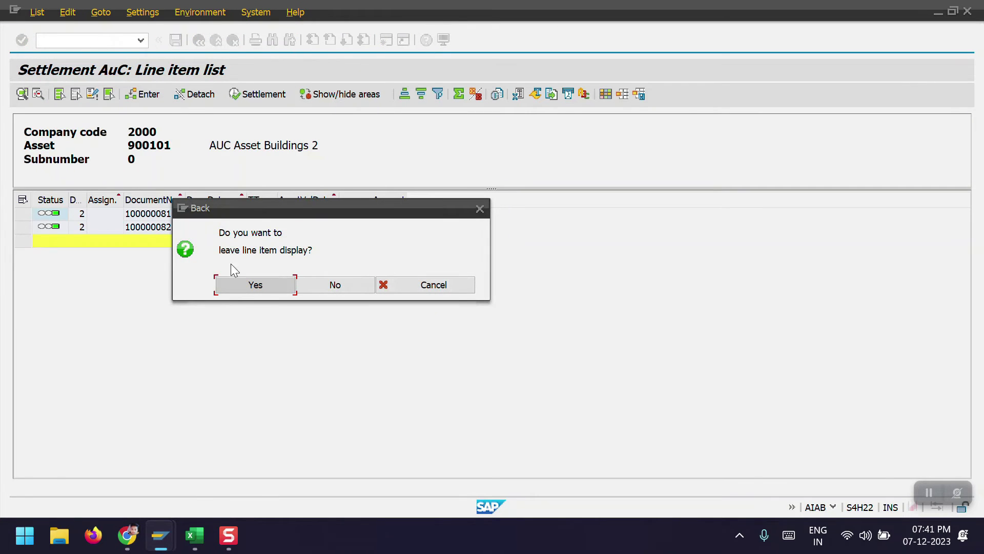
{"action": "left_click", "coordinate": [251, 291]}
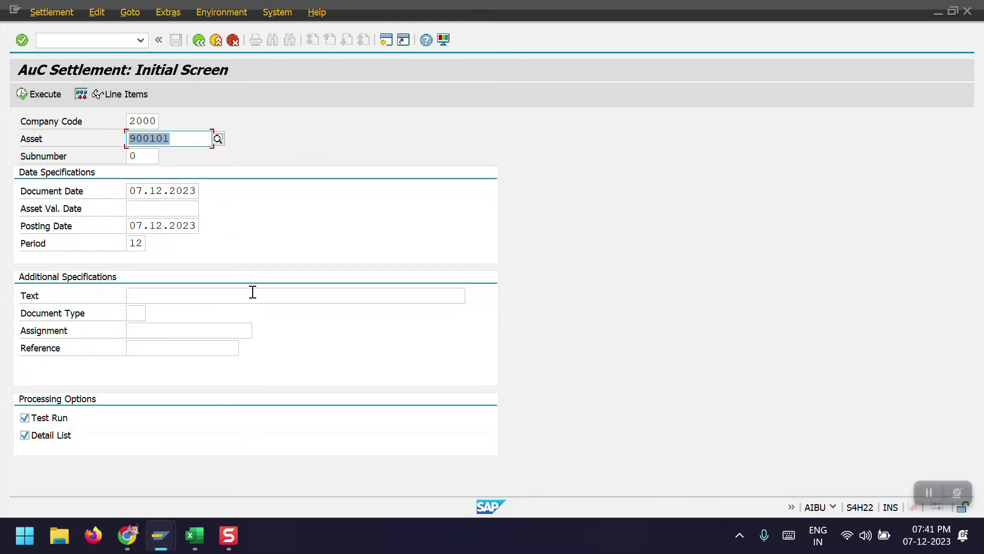
{"action": "left_click", "coordinate": [161, 208]}
{"action": "left_click", "coordinate": [148, 195]}
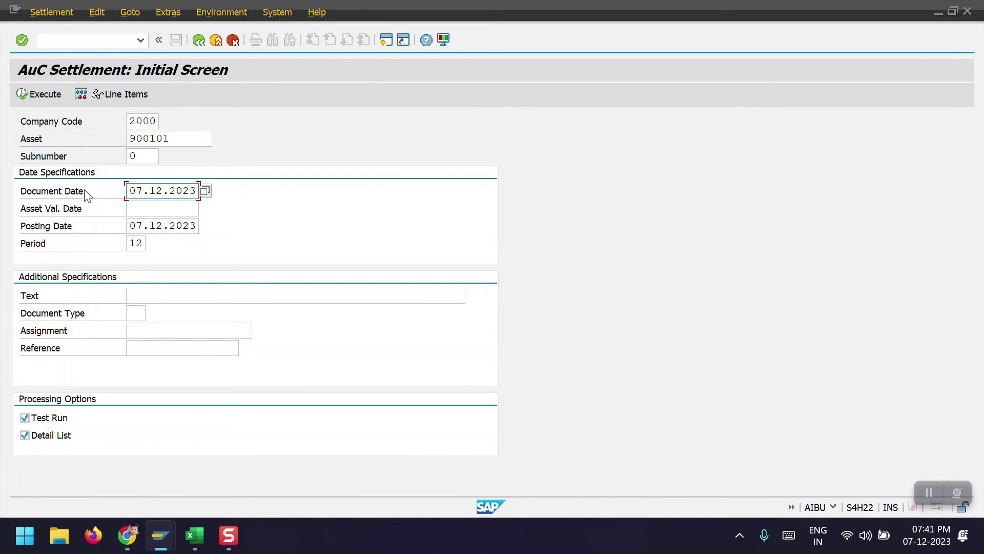
{"action": "left_click", "coordinate": [927, 492]}
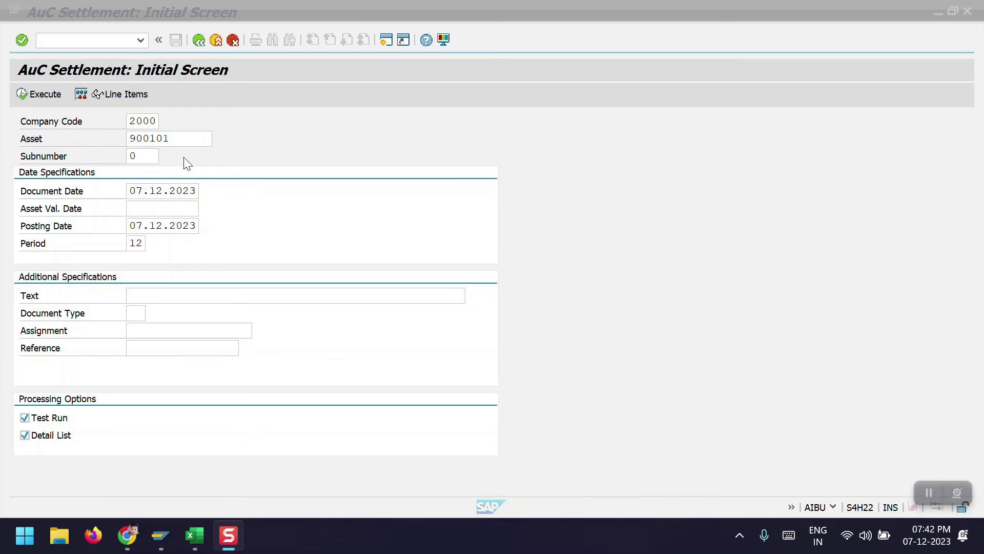
Set the Asset Val. Date to 07.12.2023.
{"action": "left_click", "coordinate": [149, 138]}
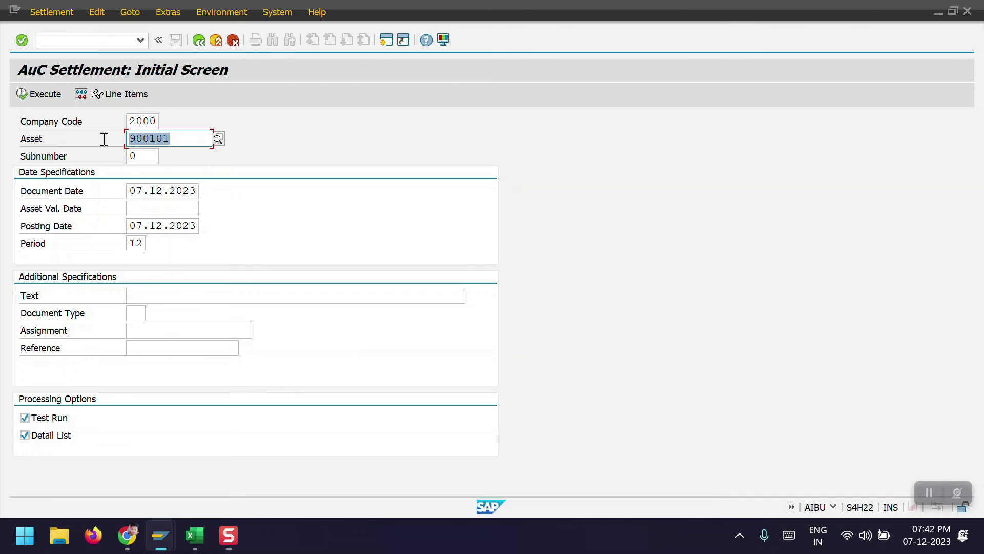
{"action": "left_click", "coordinate": [149, 192]}
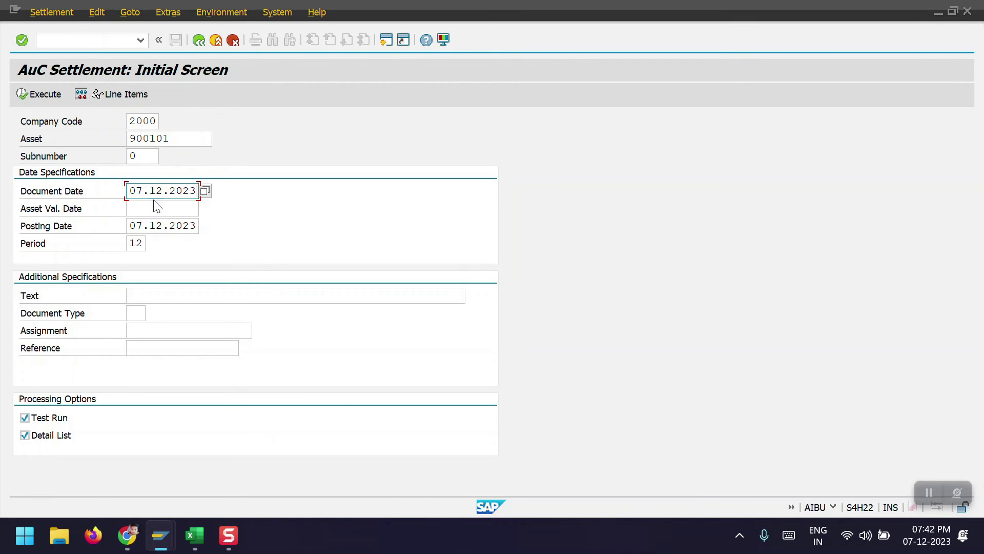
{"action": "left_click", "coordinate": [155, 204]}
{"action": "type", "text": "07.12.2023"}
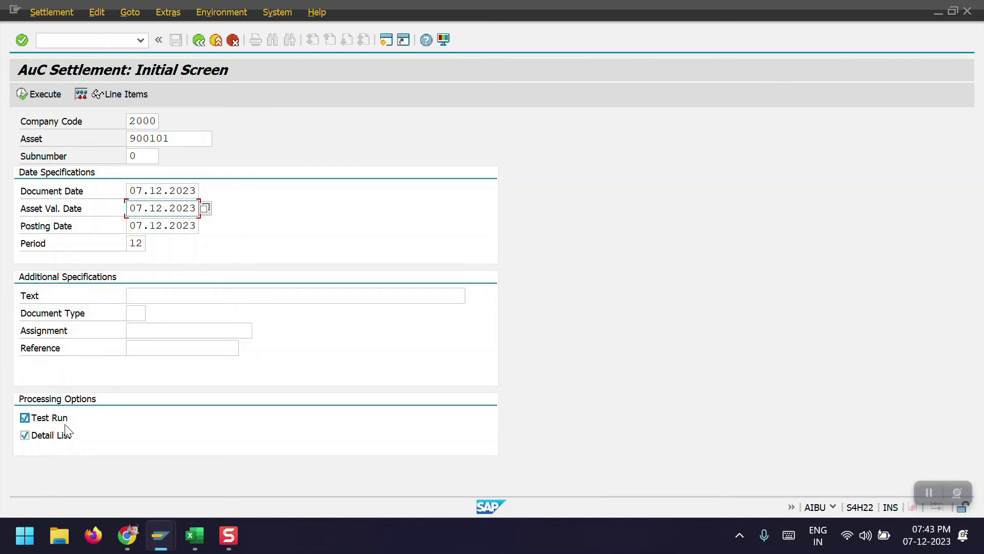
Set Document Type AA and text 'AUC Settlement to Main Asset 500008'.
{"action": "left_click", "coordinate": [133, 312]}
{"action": "type", "text": "AA"}
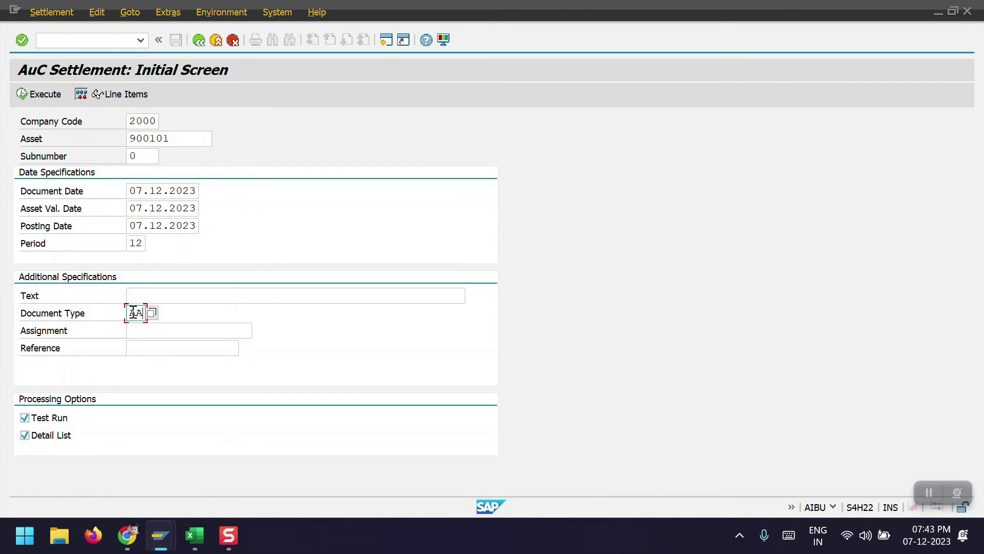
{"action": "left_click", "coordinate": [185, 296]}
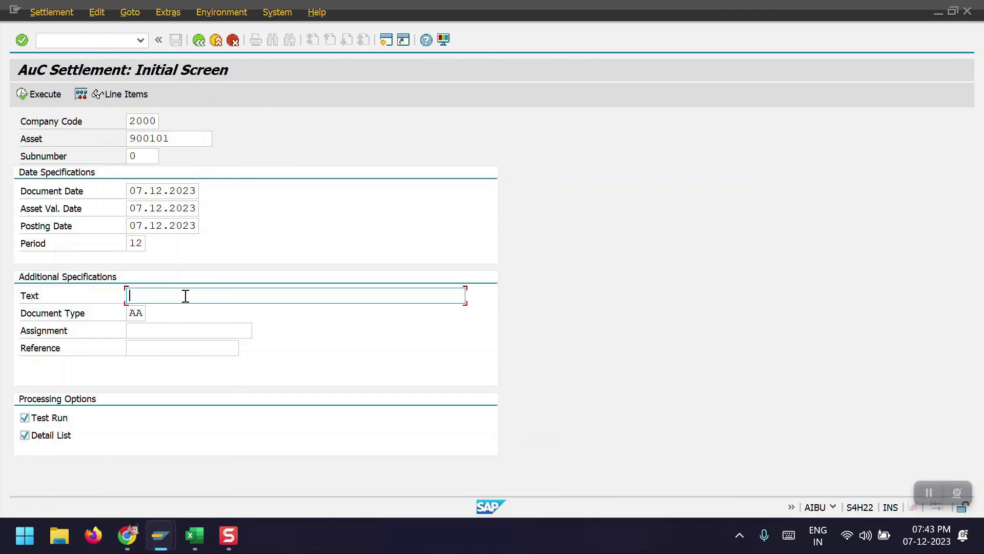
{"action": "type", "text": "AUC"}
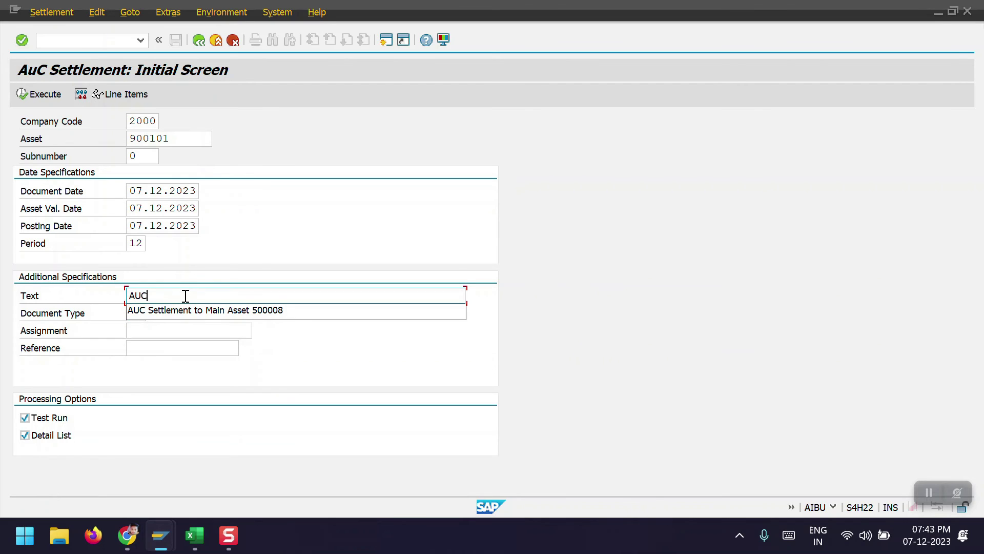
{"action": "key", "text": "Down"}
{"action": "key", "text": "Return"}
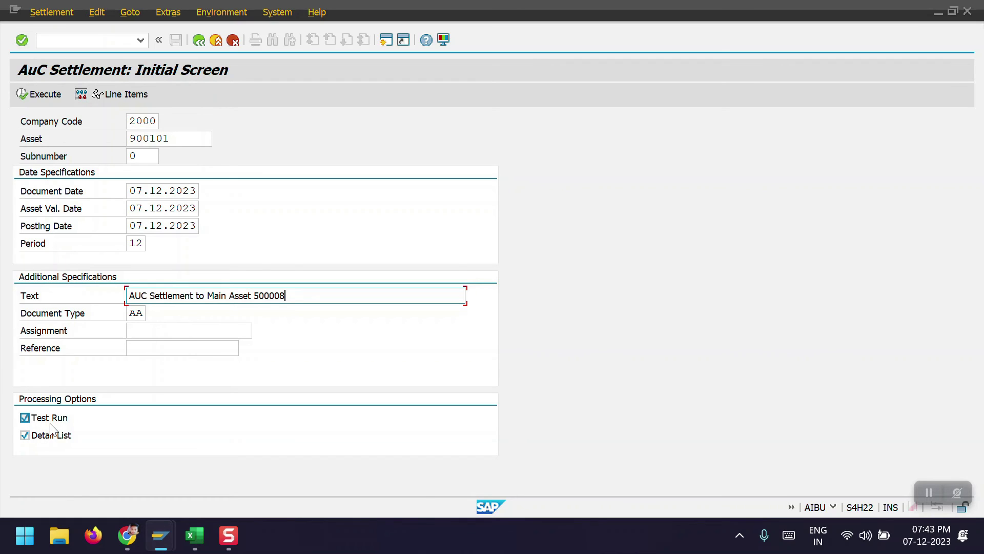
Execute the settlement test run, showing 550.000,00 INR settled to asset 500008.
{"action": "left_click", "coordinate": [24, 94]}
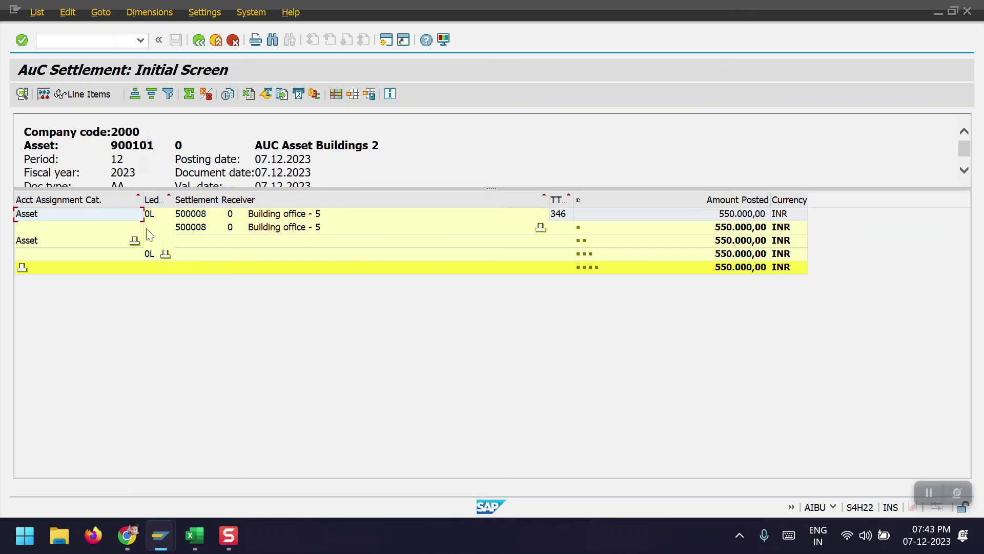
Return to the settlement screen, turn off Test Run, and execute the real posting.
{"action": "left_click", "coordinate": [198, 41]}
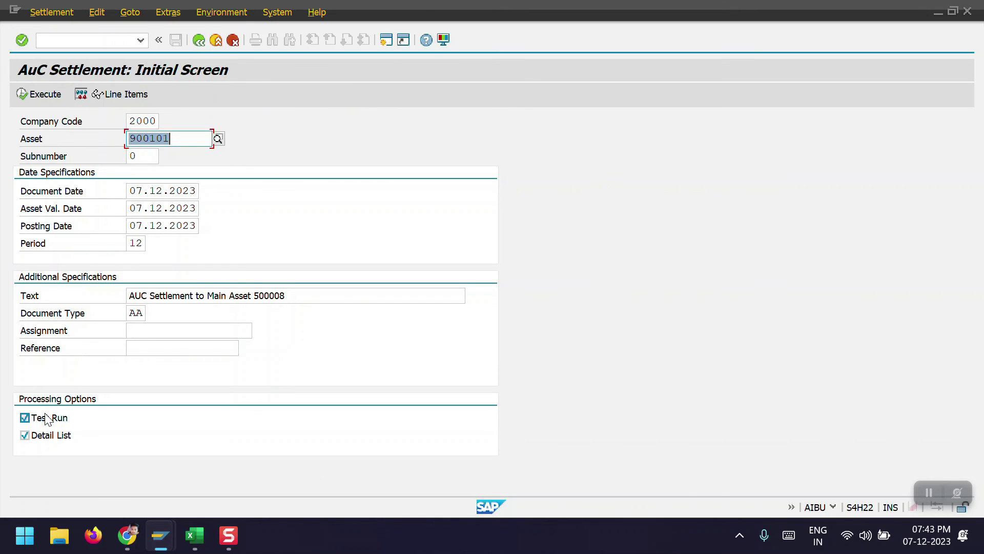
{"action": "left_click", "coordinate": [47, 420]}
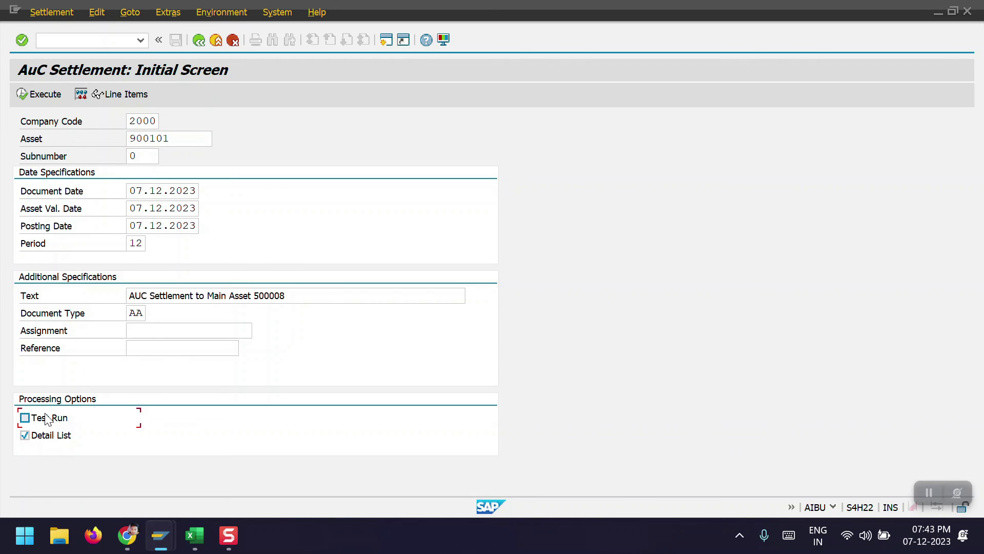
{"action": "left_click", "coordinate": [29, 94]}
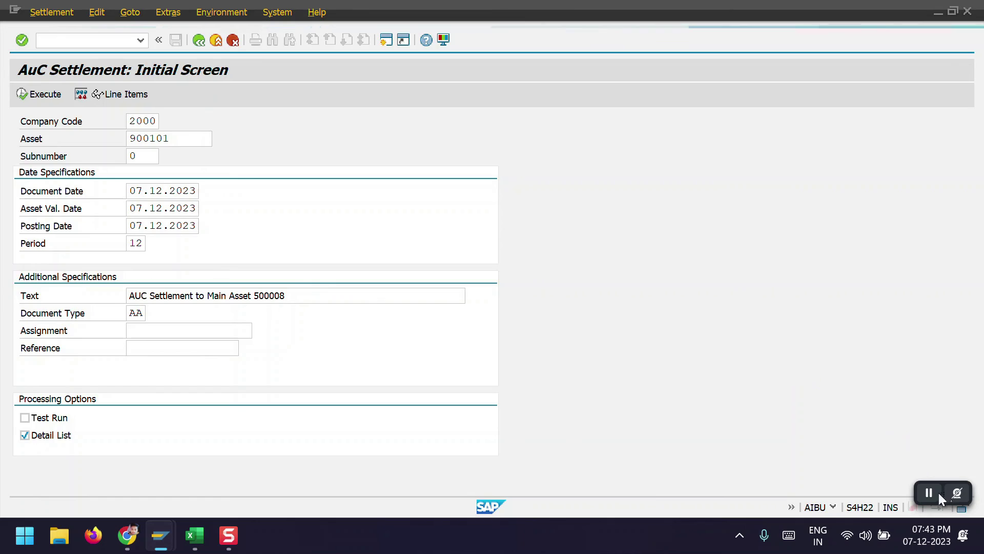